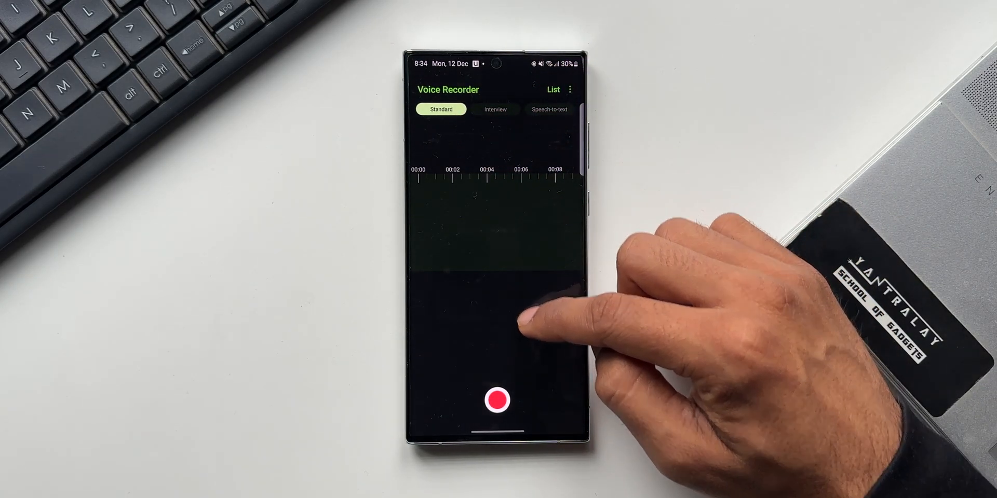
# View the recorder's Settings screen from the three-dot menu and return to the recording screen
pyautogui.click(570, 89)
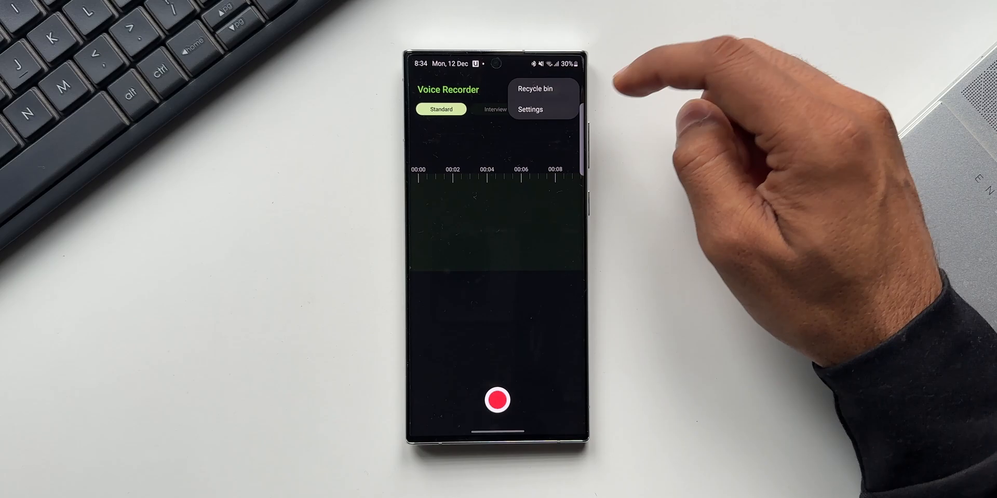
pyautogui.click(530, 109)
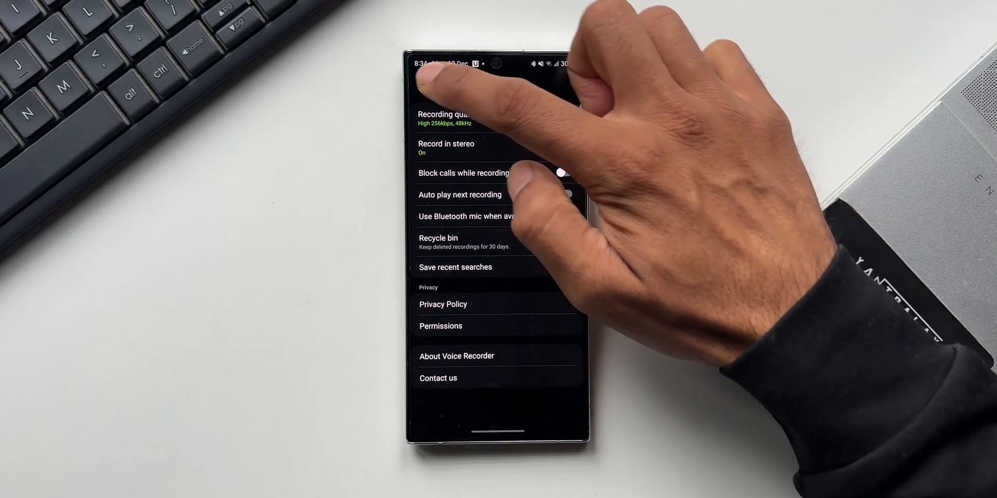
pyautogui.click(426, 87)
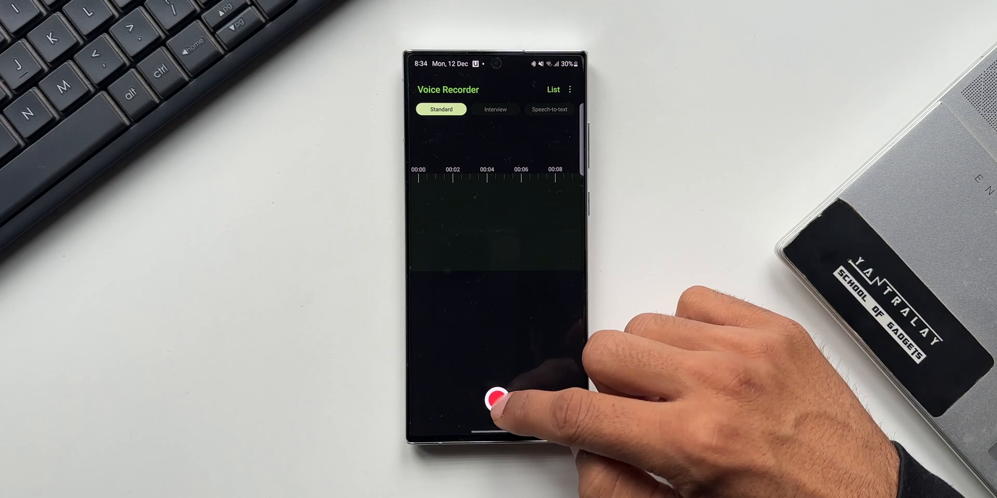
# Make a short test recording, pause it, and switch via recent apps to the Galaxy Store page
pyautogui.click(497, 398)
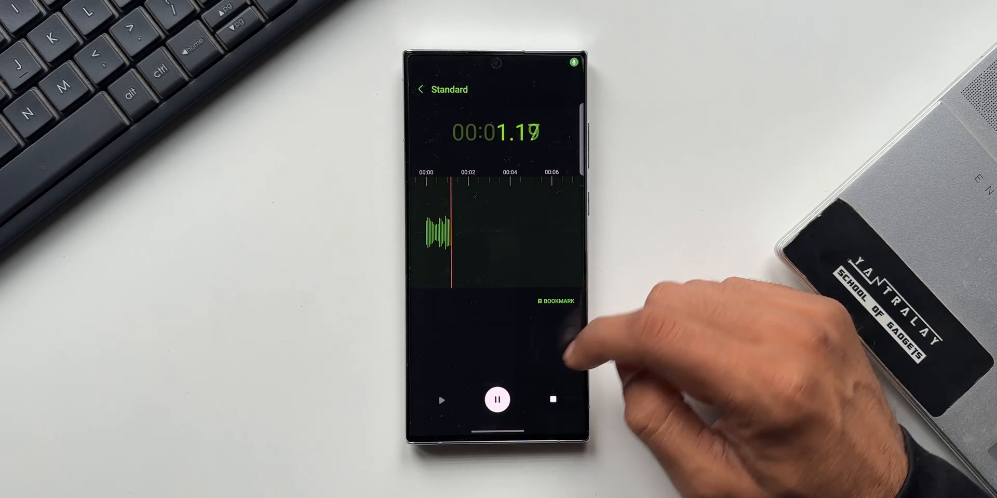
pyautogui.click(497, 400)
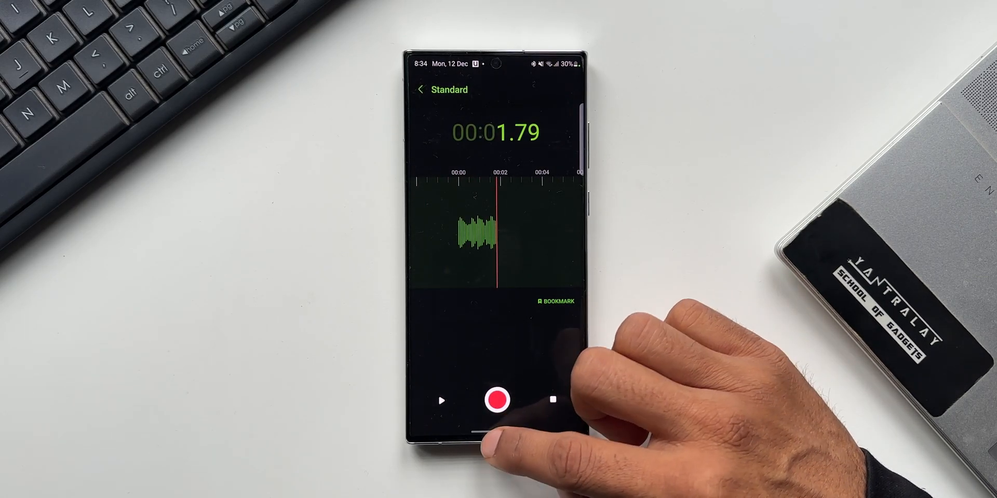
pyautogui.moveTo(497, 430); pyautogui.dragTo(496, 311)
pyautogui.click(514, 272)
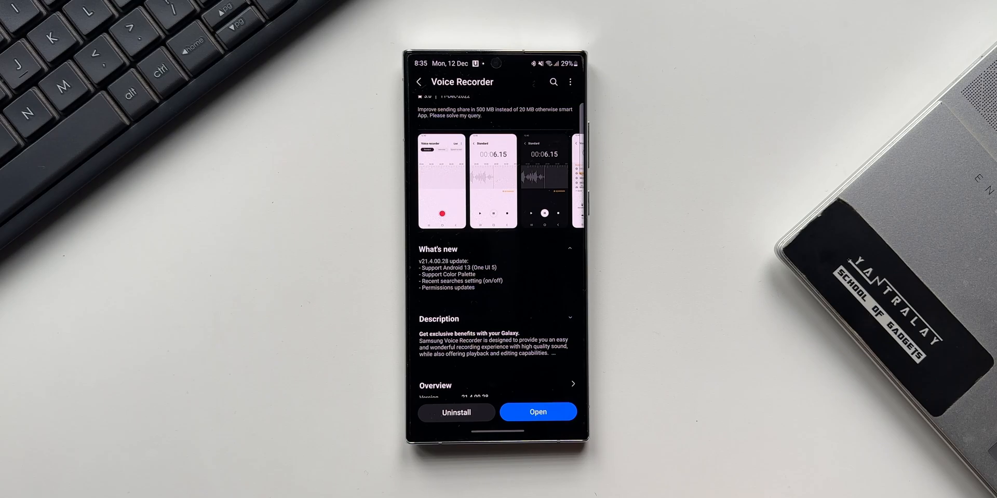
pyautogui.click(533, 413)
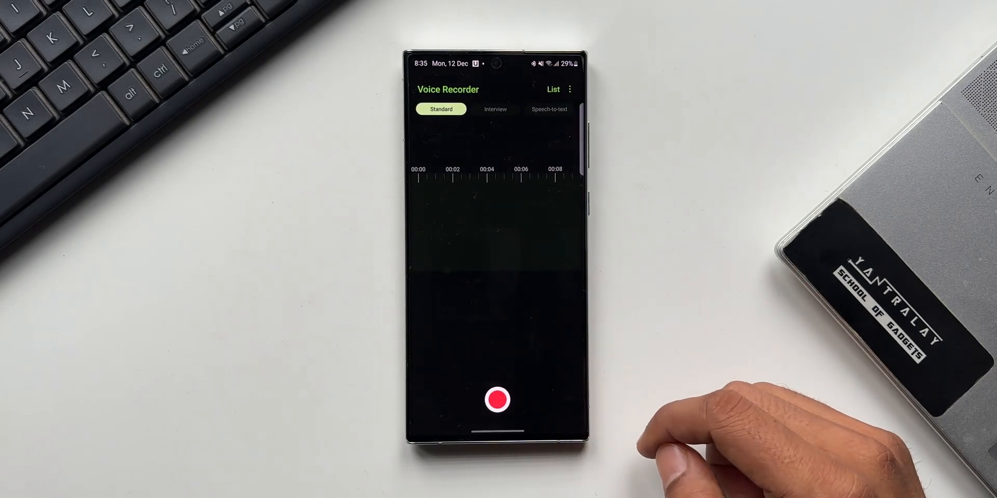
pyautogui.click(569, 89)
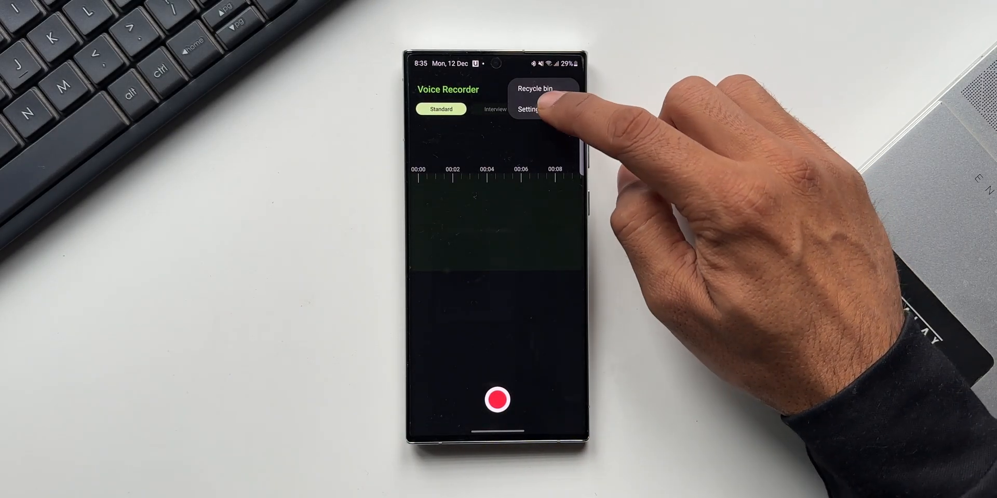
pyautogui.click(529, 98)
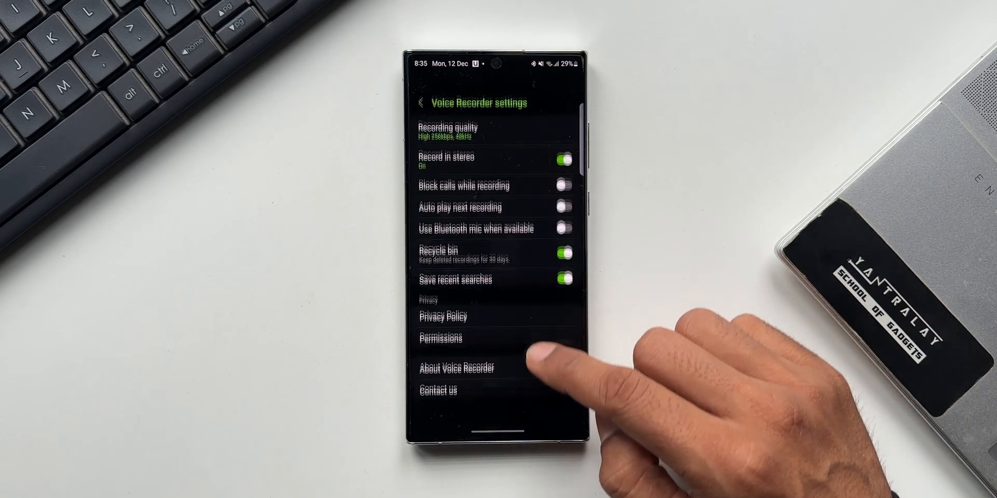
pyautogui.scroll(3, 545, 358)
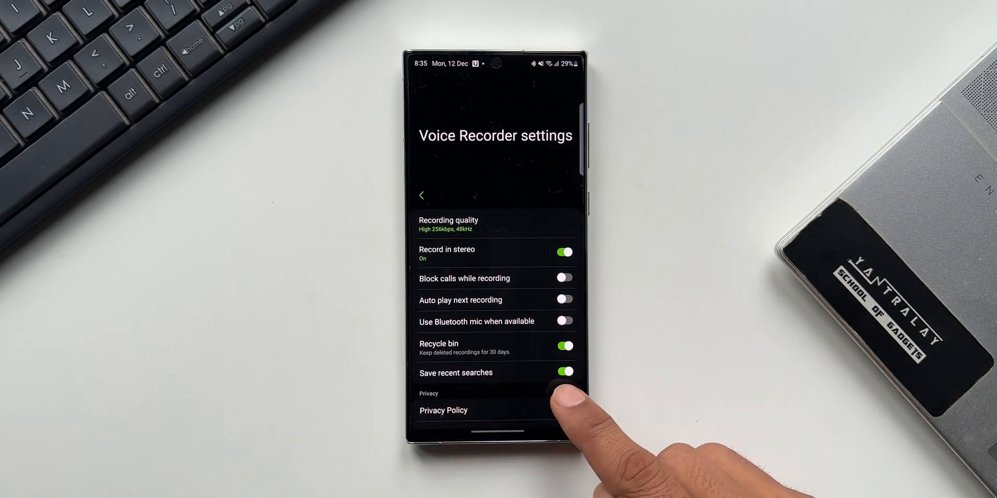
pyautogui.scroll(-3, 545, 350)
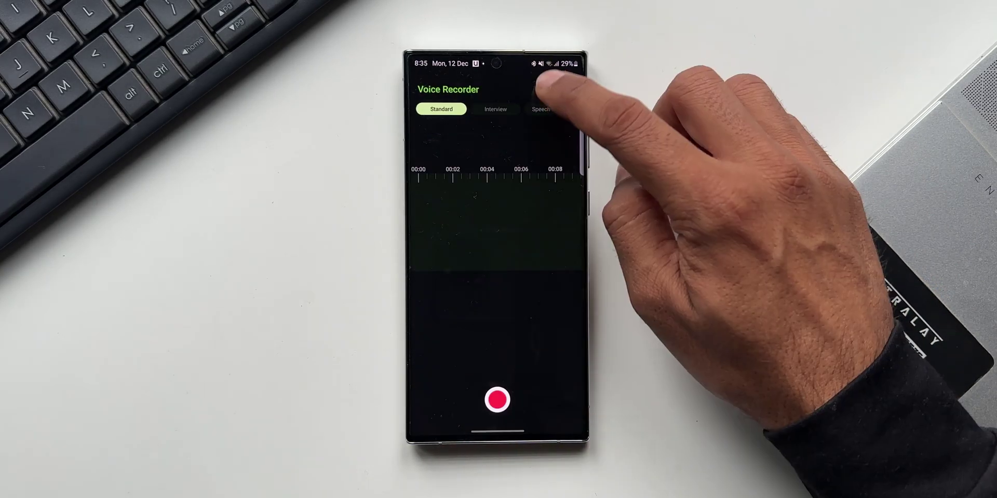
pyautogui.click(545, 92)
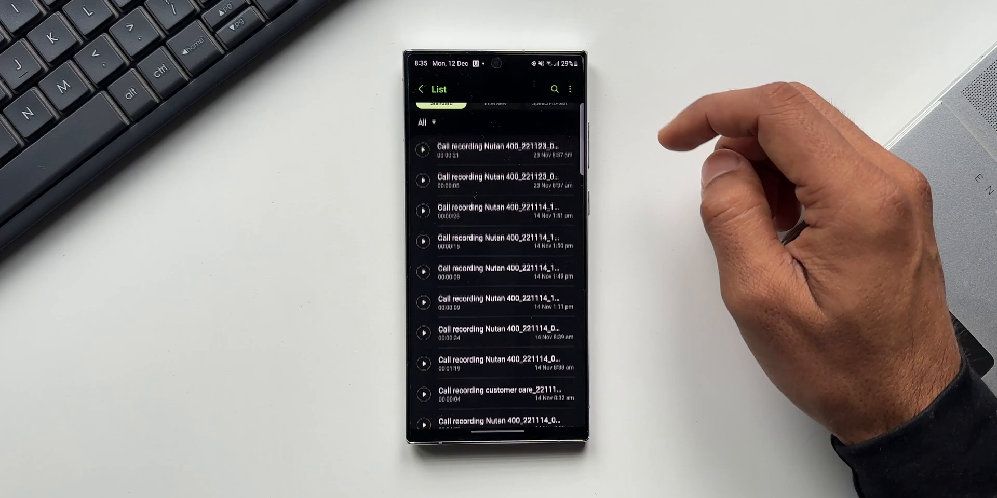
pyautogui.click(555, 89)
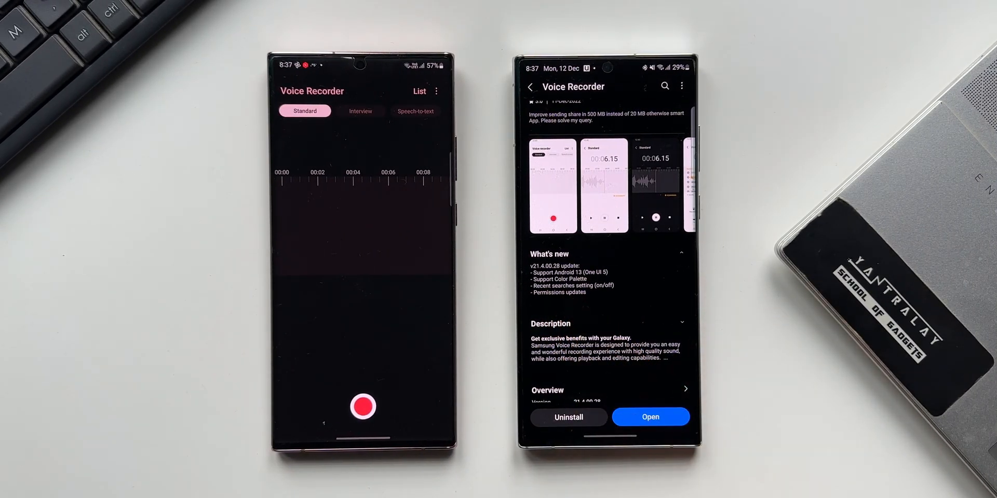
# Launch Voice Recorder on the right phone and show its Settings via the three-dot menu
pyautogui.click(658, 417)
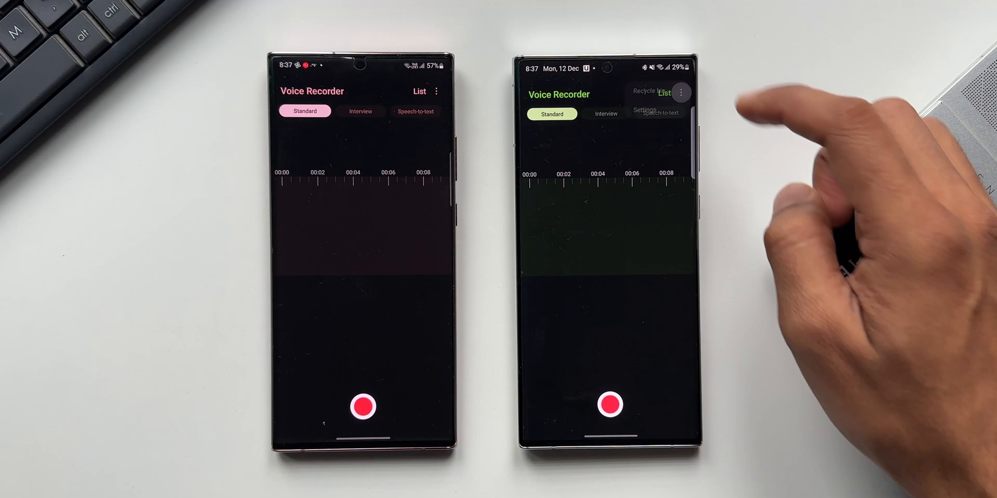
pyautogui.click(682, 94)
pyautogui.click(647, 113)
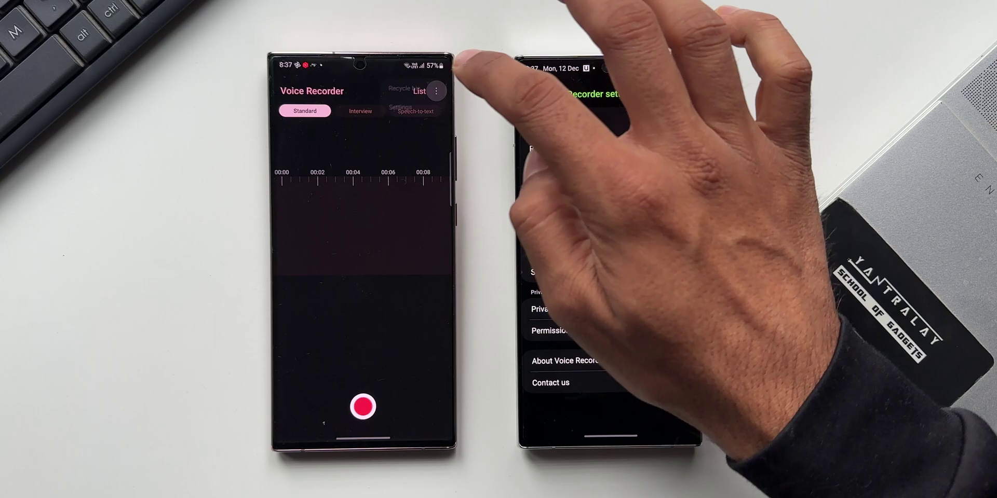
# Show Settings on the left phone too, scrolling to compare the Privacy section side by side
pyautogui.click(437, 91)
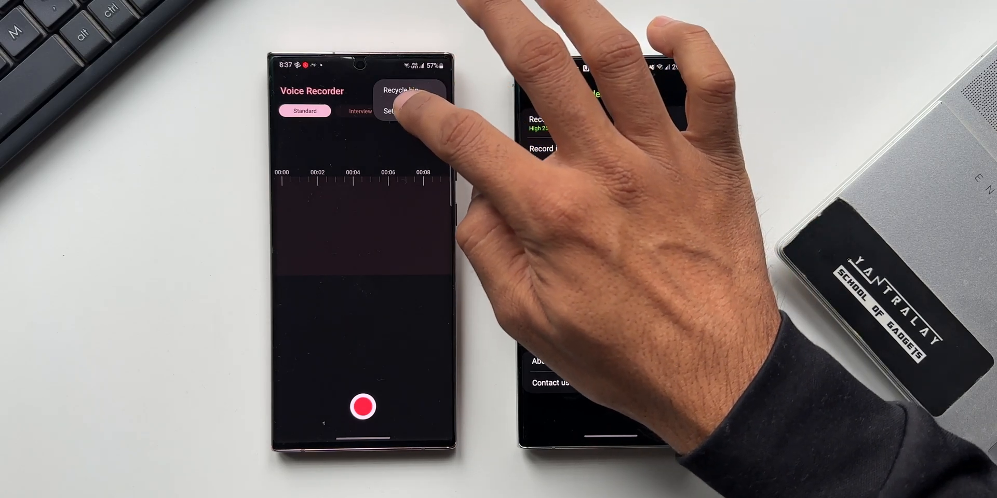
pyautogui.click(401, 111)
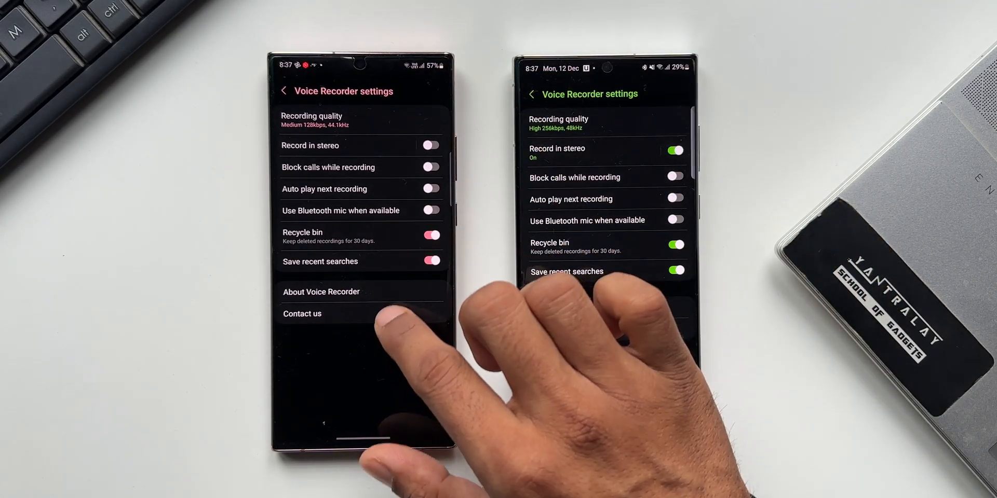
pyautogui.moveTo(393, 319); pyautogui.dragTo(393, 389)
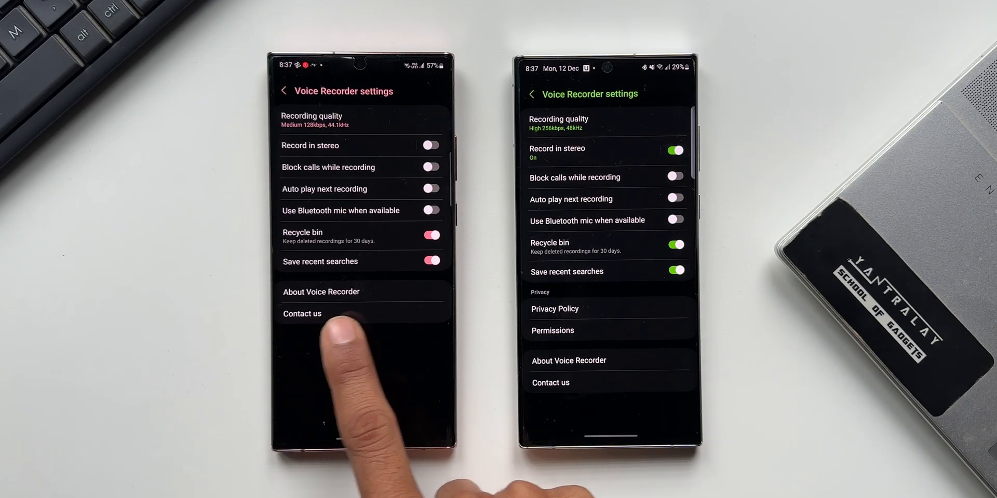